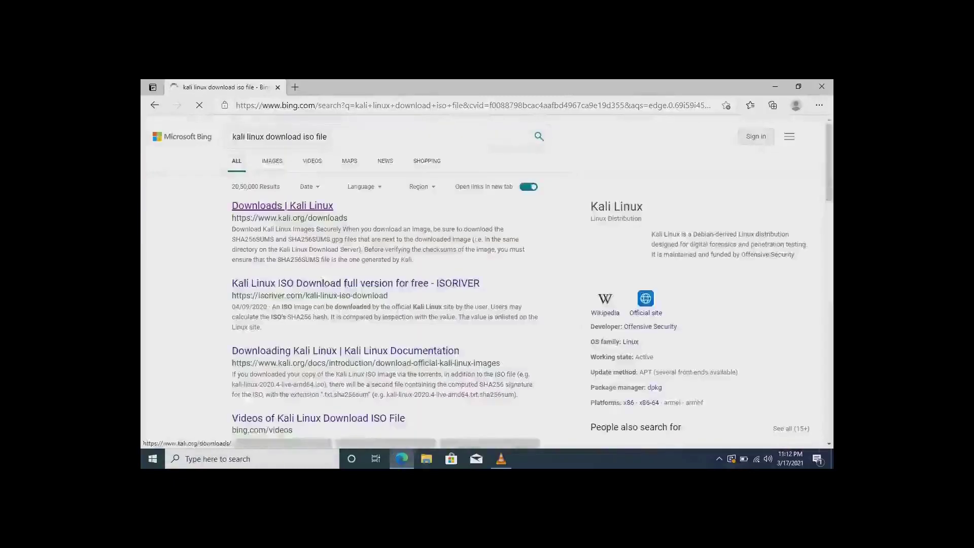
Step: Open the official Kali Linux downloads page and download the Kali Linux 64-Bit (Installer) image
{"action": "left_click", "coordinate": [282, 206]}
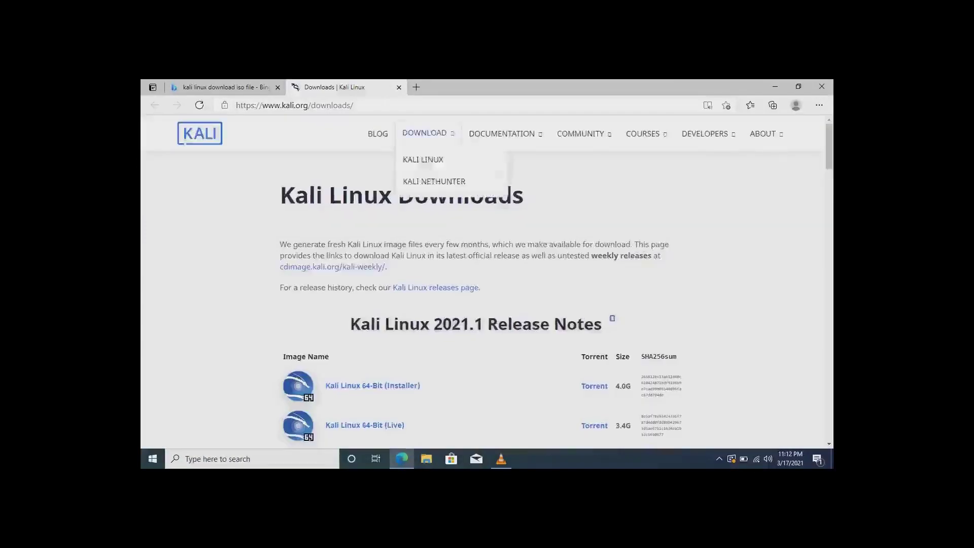
{"action": "left_click", "coordinate": [372, 385]}
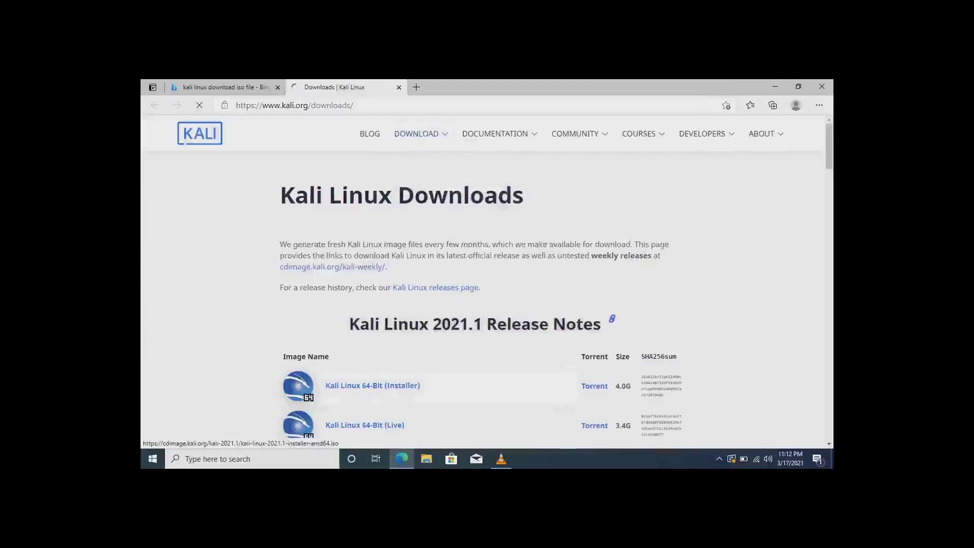
{"action": "left_click", "coordinate": [372, 386]}
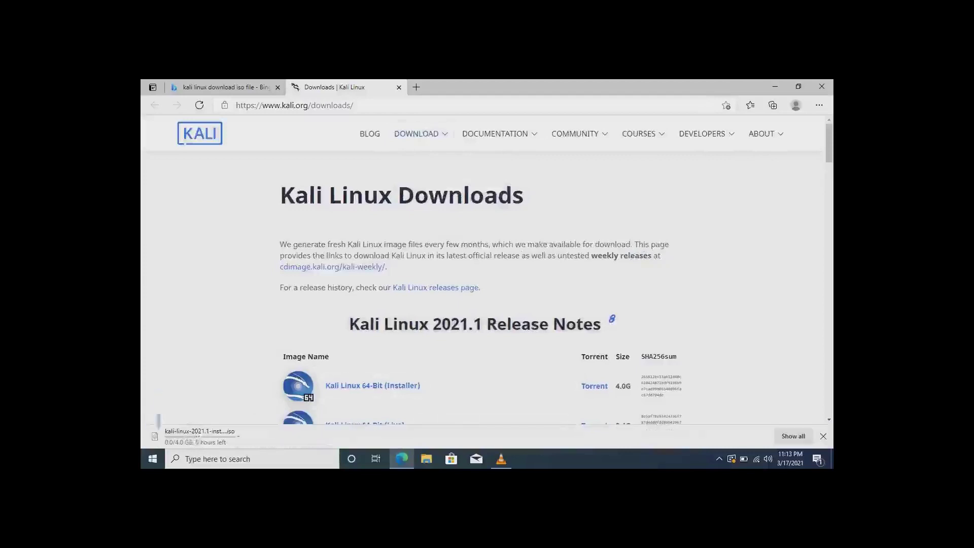
Step: Copy the Google Drive link from the kaliLinux text file and download the VMware Workstation Pro archive from it in Edge
{"action": "type", "text": "n"}
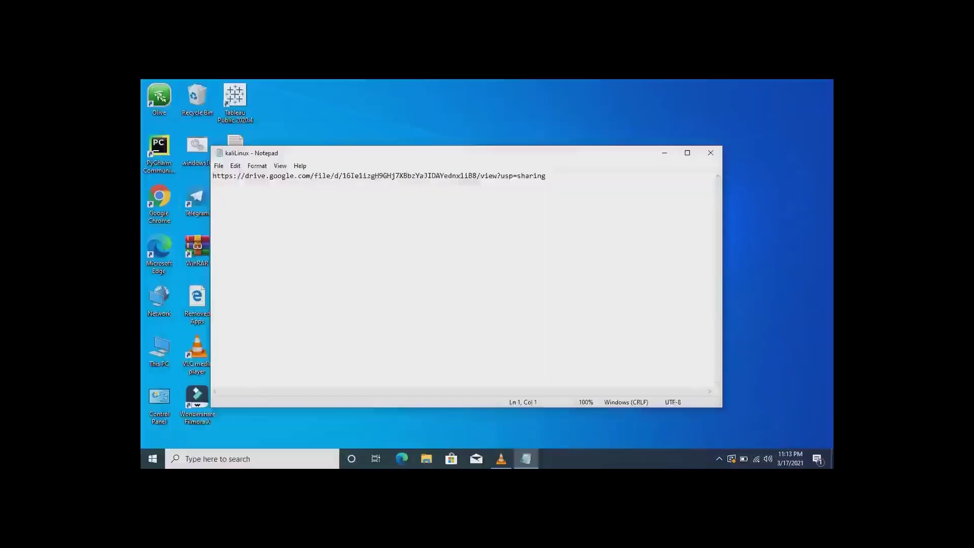
{"action": "left_click_drag", "start_coordinate": [546, 175], "coordinate": [212, 175]}
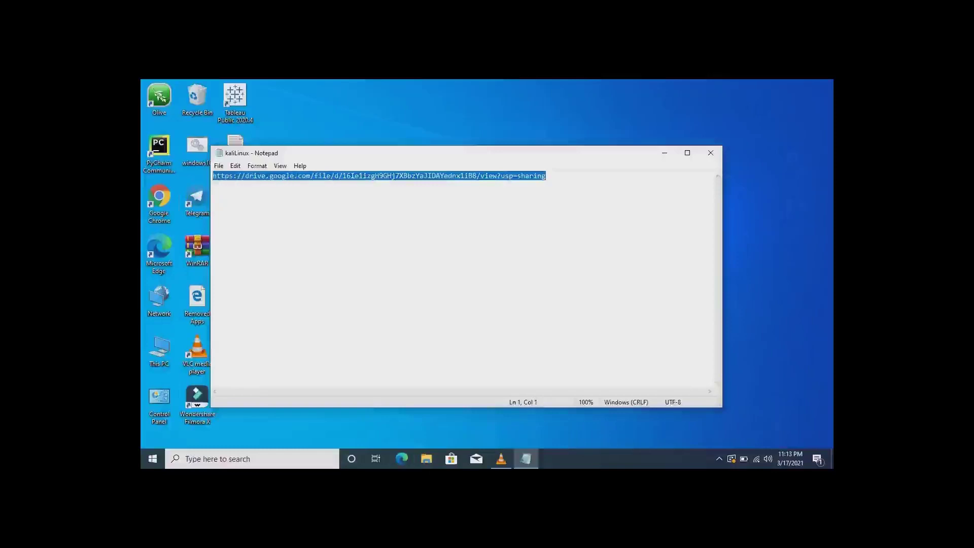
{"action": "left_click", "coordinate": [402, 459]}
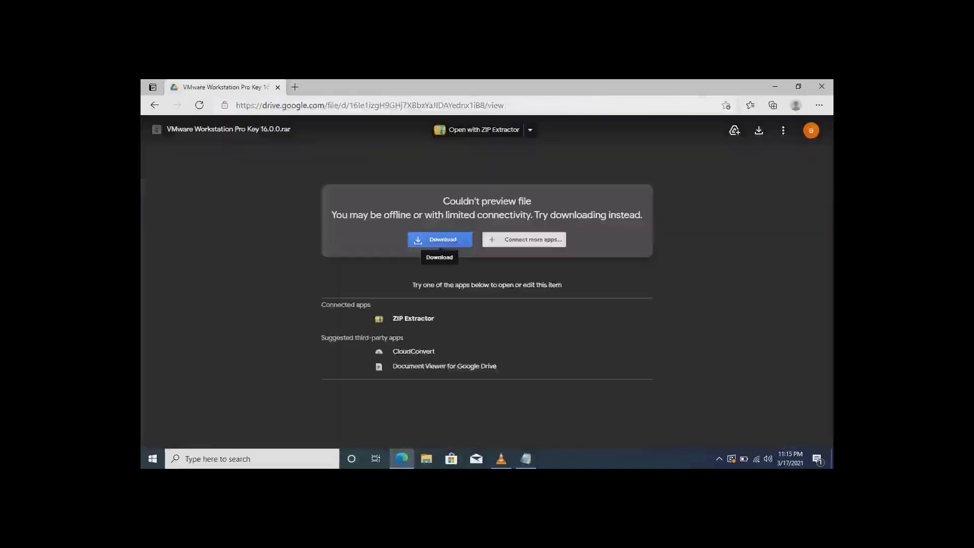
{"action": "left_click", "coordinate": [440, 243]}
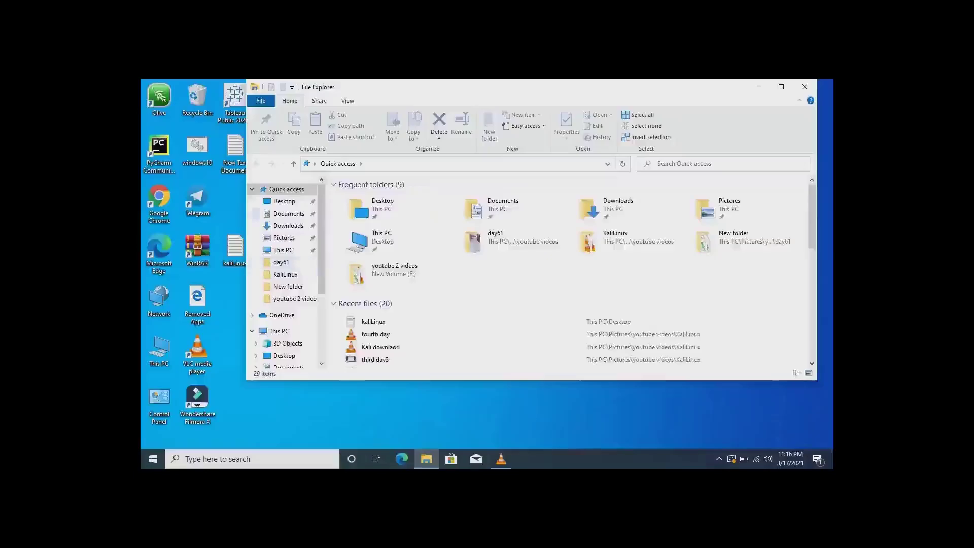
Step: Open the VMware Workstation Pro Key 16.0.0 archive from the Downloads folder and run the VMware Workstation installer inside it
{"action": "left_click", "coordinate": [289, 225]}
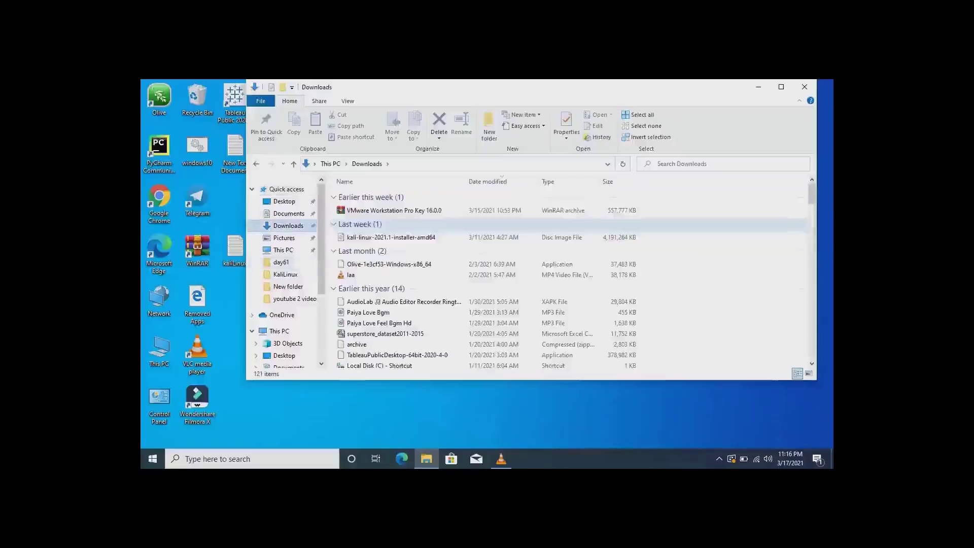
{"action": "double_click", "coordinate": [394, 210]}
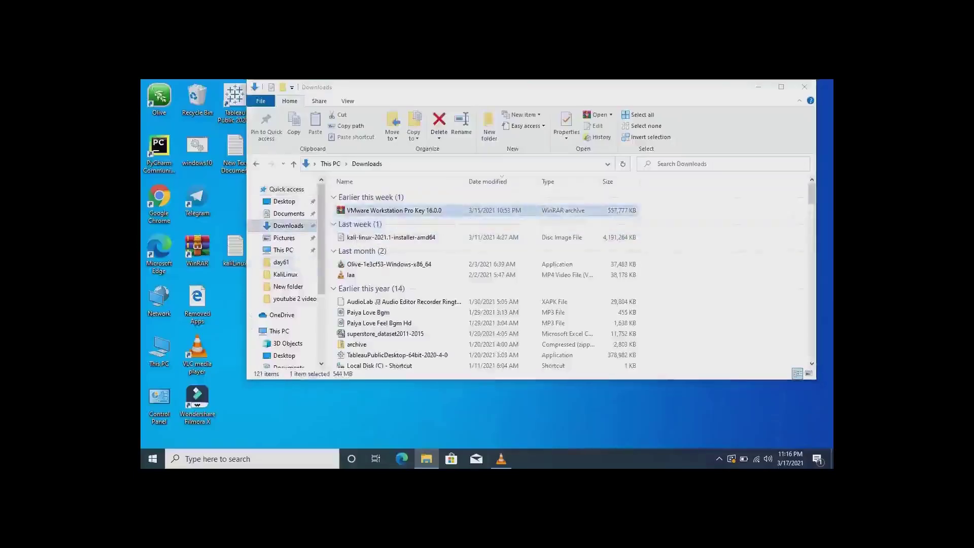
{"action": "left_click", "coordinate": [521, 285]}
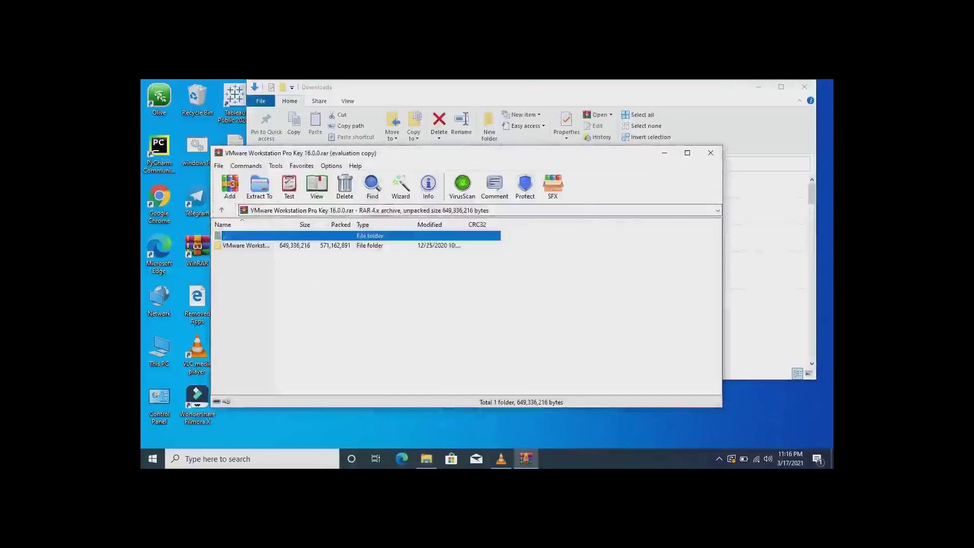
{"action": "double_click", "coordinate": [440, 245]}
{"action": "double_click", "coordinate": [441, 255]}
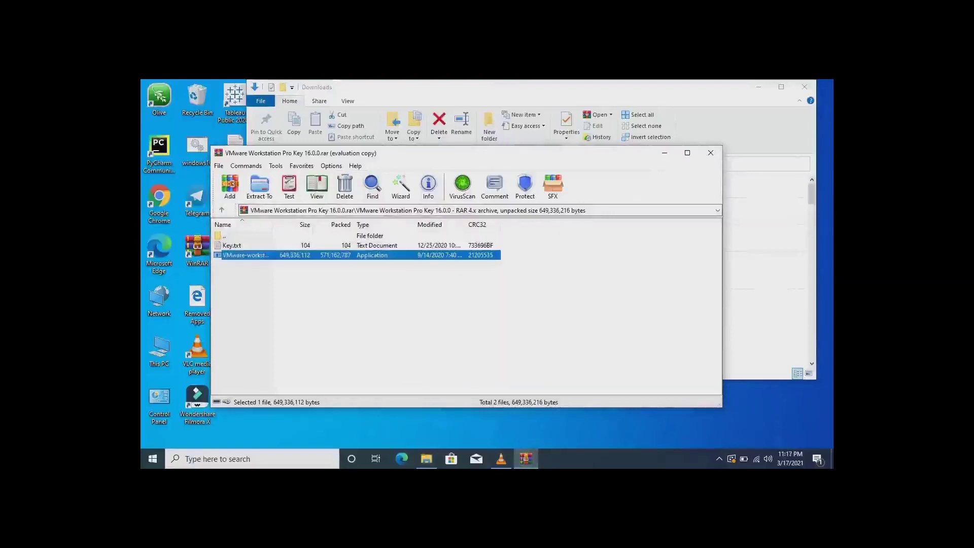
{"action": "left_click", "coordinate": [664, 153]}
{"action": "left_click", "coordinate": [759, 87]}
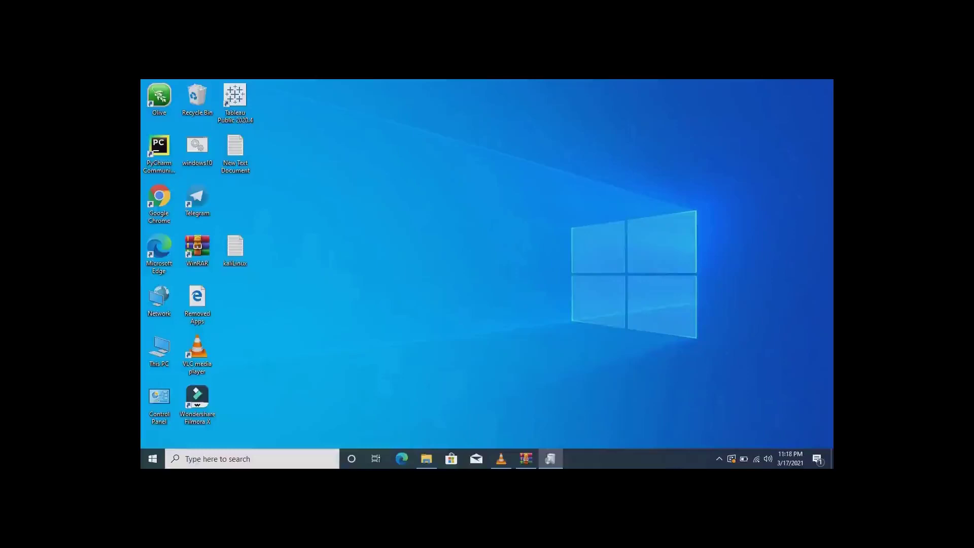
Step: Install VMware Workstation Pro, accepting the license agreement and keeping the default location, console tools, and Desktop and Start Menu shortcuts
{"action": "mouse_move", "coordinate": [551, 458]}
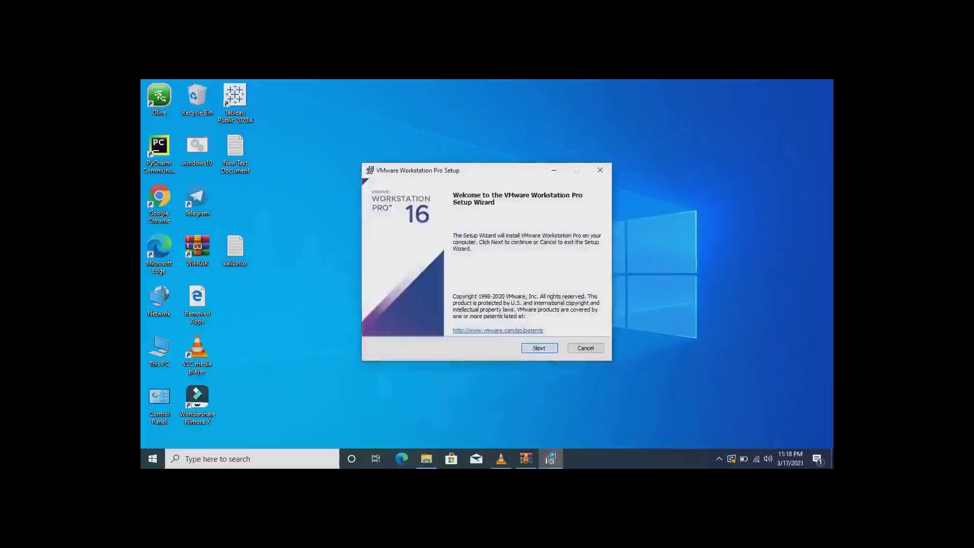
{"action": "key", "text": "Return"}
{"action": "key", "text": "space"}
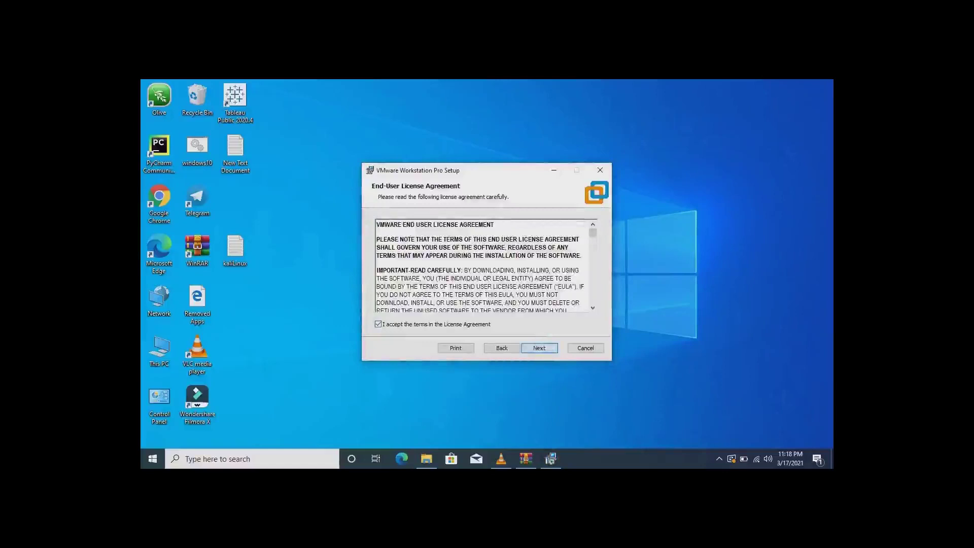
{"action": "key", "text": "Return"}
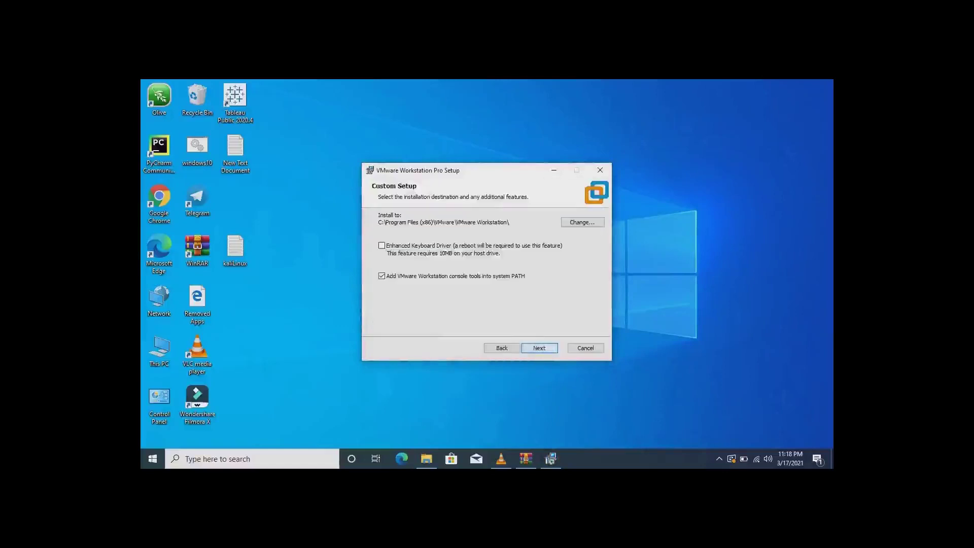
{"action": "key", "text": "Return"}
{"action": "key", "text": "Return"}
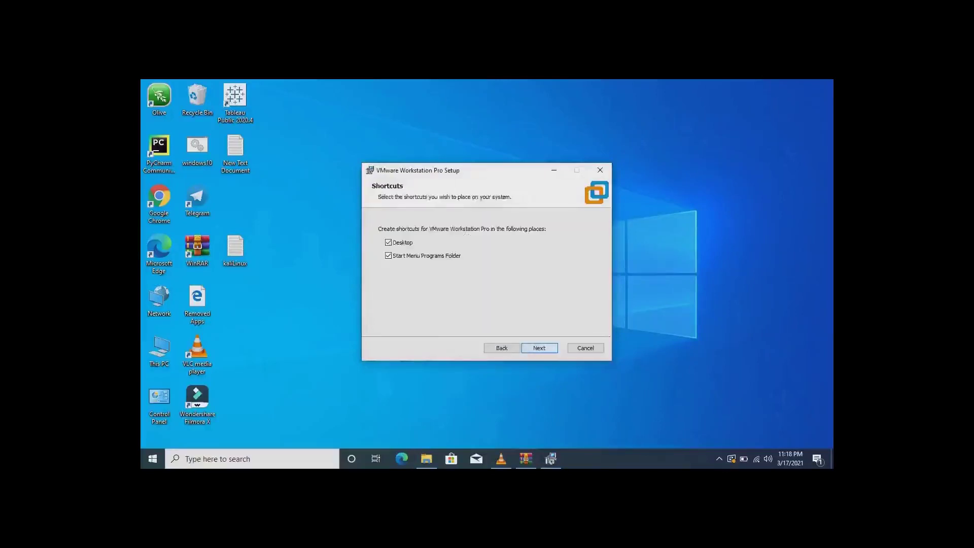
{"action": "key", "text": "Return"}
{"action": "key", "text": "Return"}
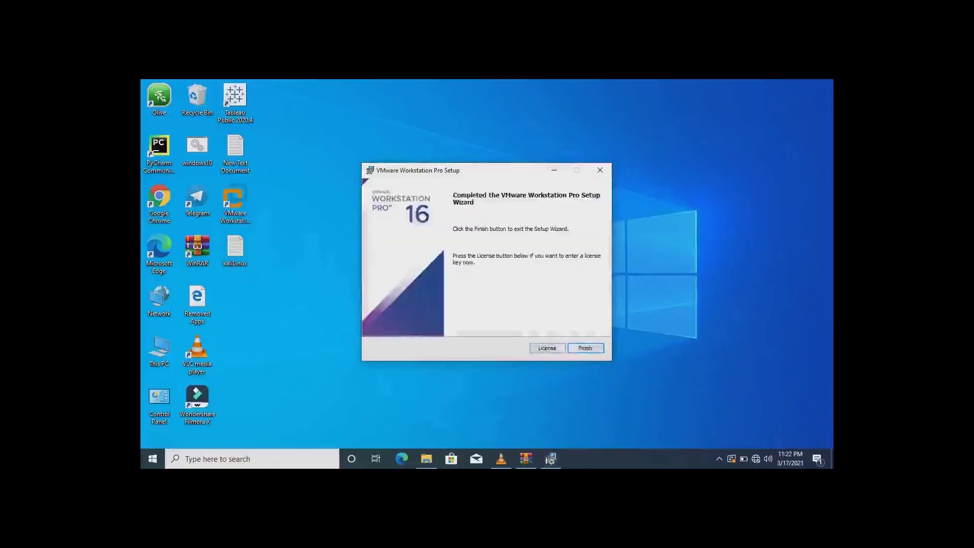
Step: Bring up the installer's license key entry and copy the license key from Key.txt in the downloaded archive
{"action": "left_click", "coordinate": [547, 348]}
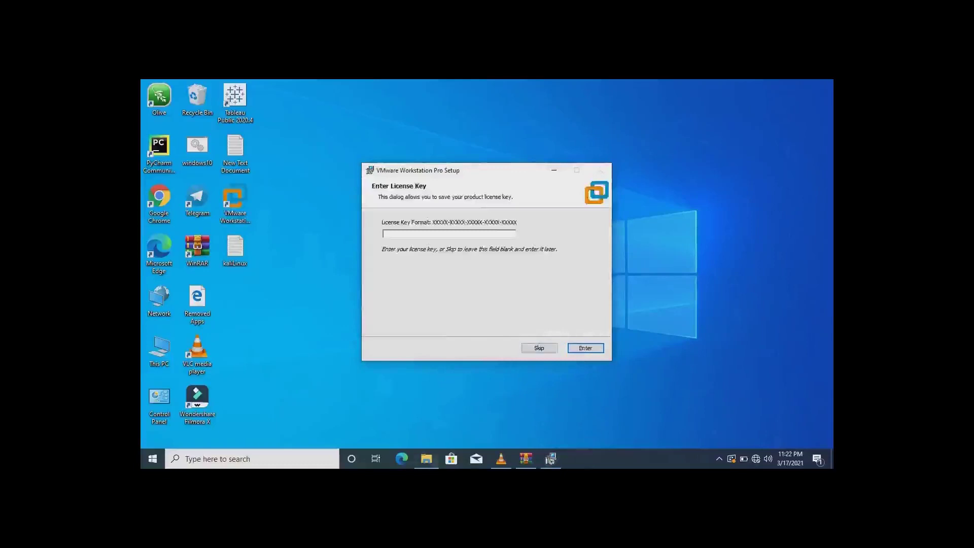
{"action": "left_click", "coordinate": [430, 459]}
{"action": "scroll", "coordinate": [320, 211], "scroll_direction": "down", "scroll_amount": 3}
{"action": "scroll", "coordinate": [321, 210], "scroll_direction": "up", "scroll_amount": 3}
{"action": "left_click", "coordinate": [394, 210]}
{"action": "double_click", "coordinate": [394, 210]}
{"action": "key", "text": "Escape"}
{"action": "double_click", "coordinate": [246, 245]}
{"action": "double_click", "coordinate": [246, 245]}
{"action": "left_click_drag", "start_coordinate": [331, 190], "coordinate": [210, 186]}
{"action": "key", "text": "ctrl+c"}
{"action": "key", "text": "alt+F4"}
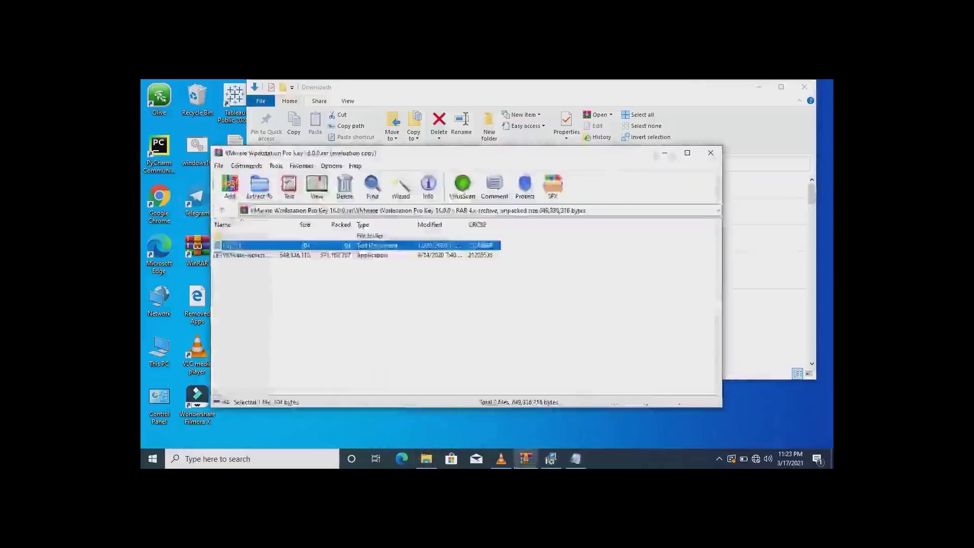
{"action": "key", "text": "alt+F4"}
{"action": "key", "text": "alt+F4"}
Step: Paste the license key into the VMware Workstation Pro setup and finish the installation
{"action": "key", "text": "ctrl+v"}
{"action": "key", "text": "Return"}
{"action": "key", "text": "Return"}
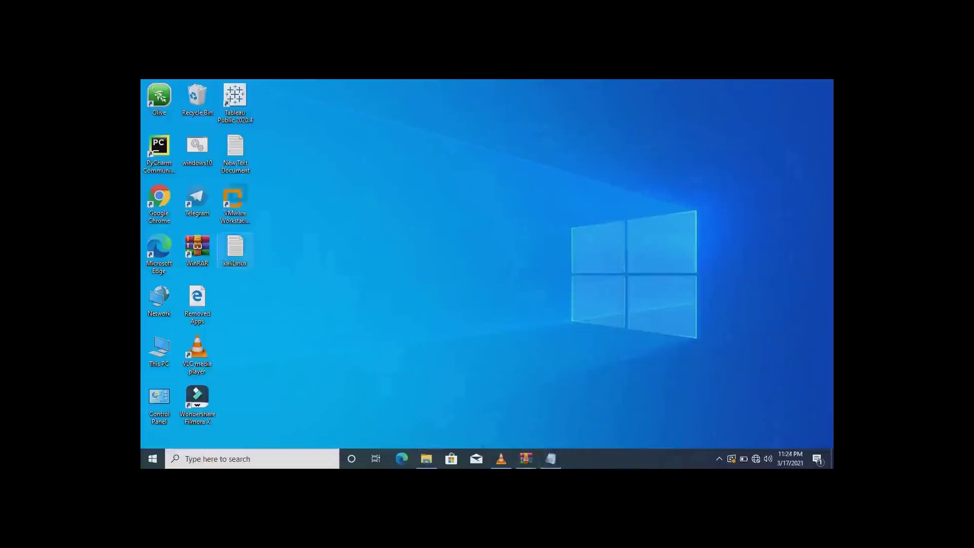
Step: Launch VMware Workstation Pro and start creating a new virtual machine with the Typical (recommended) configuration
{"action": "left_click", "coordinate": [237, 199]}
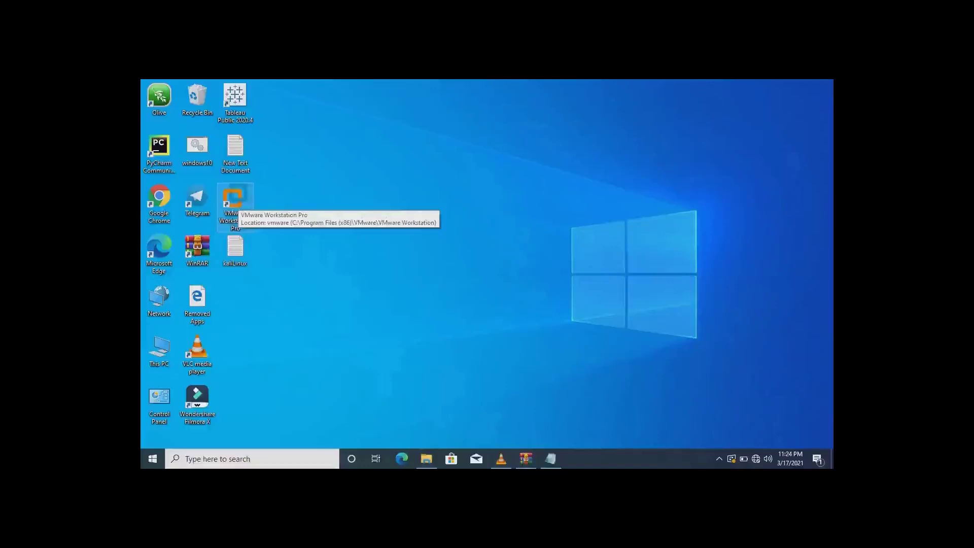
{"action": "double_click", "coordinate": [234, 200]}
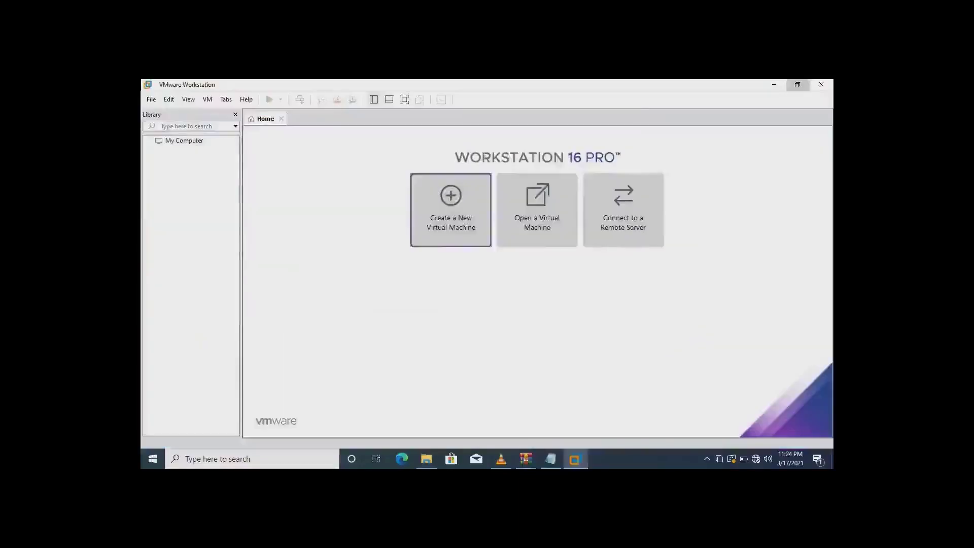
{"action": "key", "text": "ctrl+n"}
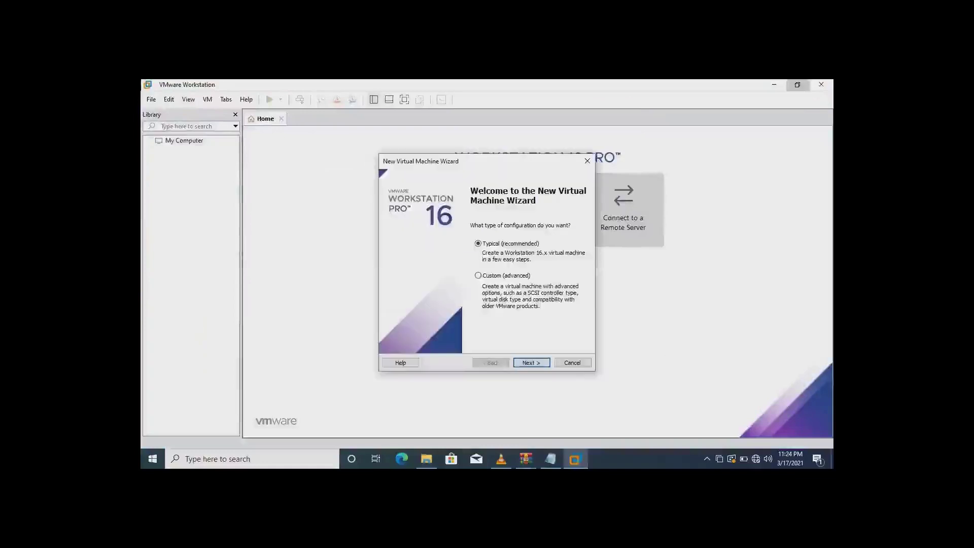
{"action": "key", "text": "Return"}
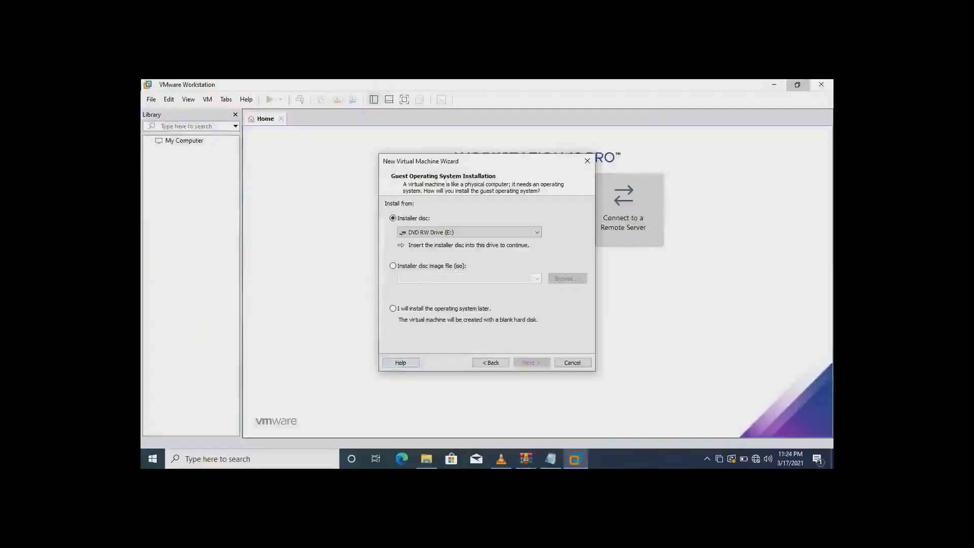
Step: Configure the virtual machine with a blank hard disk instead of an installer disc and Linux (Ubuntu) as guest operating system
{"action": "left_click", "coordinate": [392, 308]}
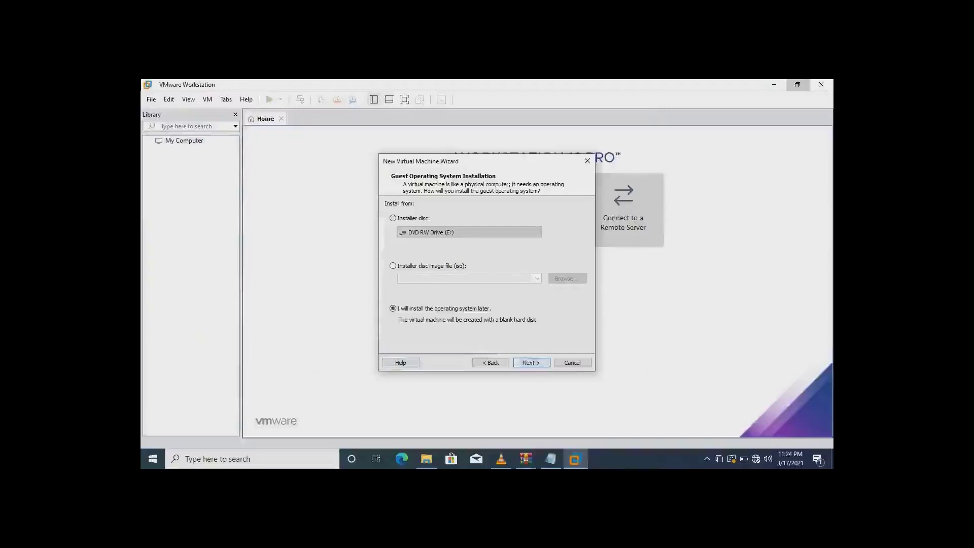
{"action": "key", "text": "Return"}
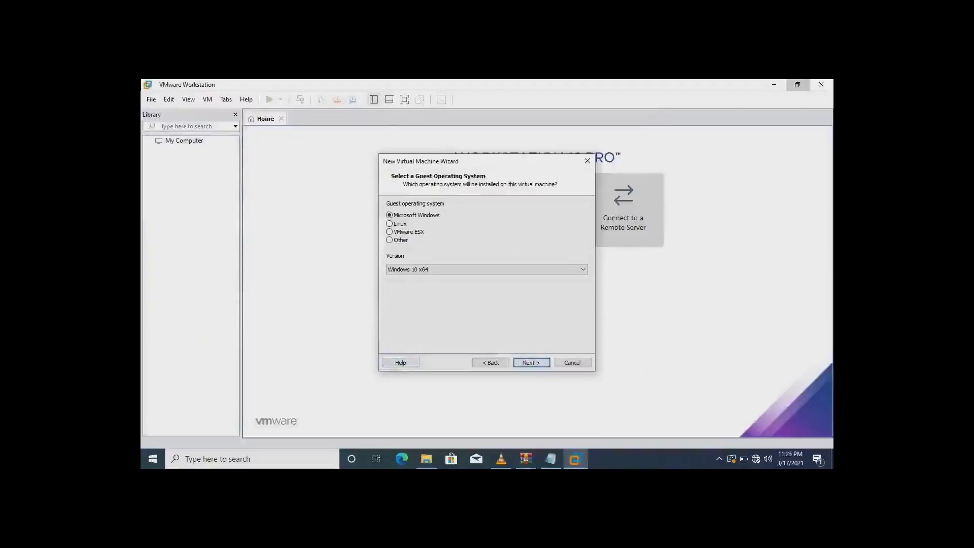
{"action": "left_click", "coordinate": [389, 223]}
{"action": "key", "text": "Return"}
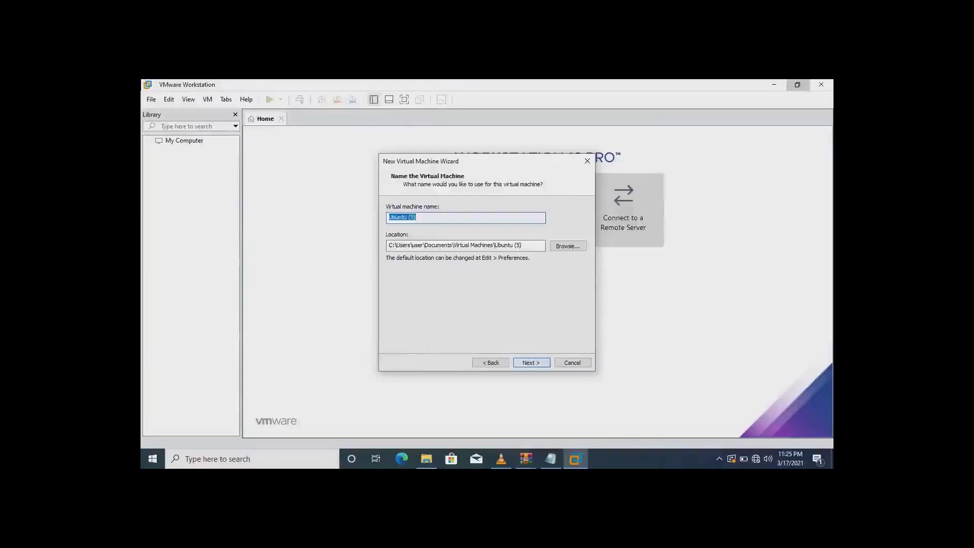
Step: Name the virtual machine KalilinuxL and keep its matching storage location
{"action": "left_click", "coordinate": [415, 218]}
{"action": "key", "text": "BackSpace"}
{"action": "key", "text": "BackSpace"}
{"action": "key", "text": "BackSpace"}
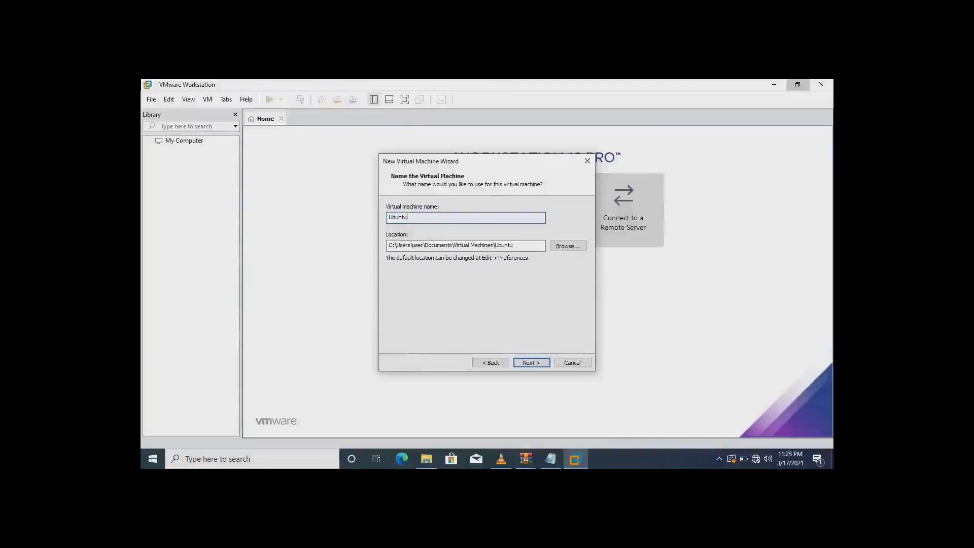
{"action": "key", "text": "BackSpace"}
{"action": "key", "text": "BackSpace"}
{"action": "key", "text": "BackSpace"}
{"action": "key", "text": "BackSpace"}
{"action": "key", "text": "BackSpace"}
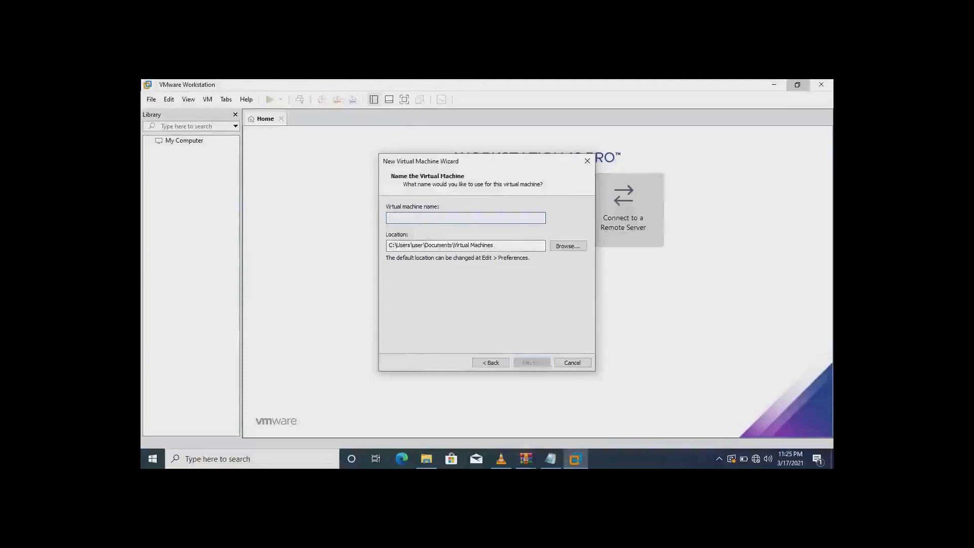
{"action": "type", "text": "Kali"}
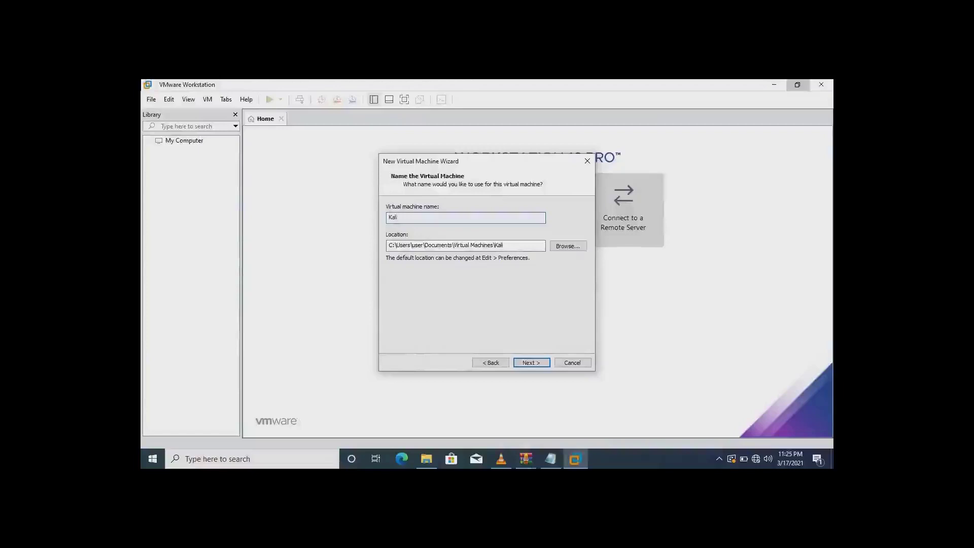
{"action": "type", "text": "linuxL"}
{"action": "key", "text": "Return"}
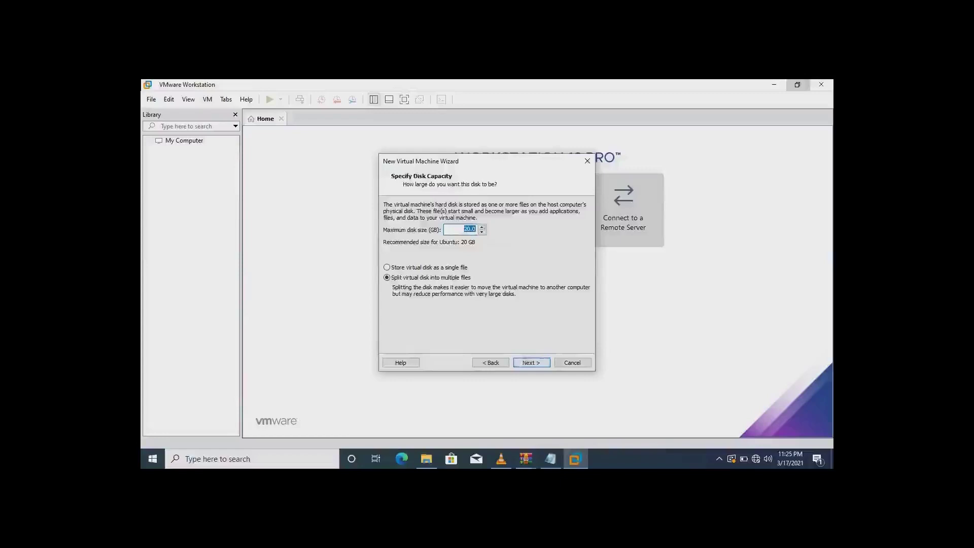
Step: Keep the maximum disk size at 20 GB split into multiple files and finish creating the virtual machine
{"action": "left_click", "coordinate": [470, 228]}
{"action": "left_click", "coordinate": [532, 362]}
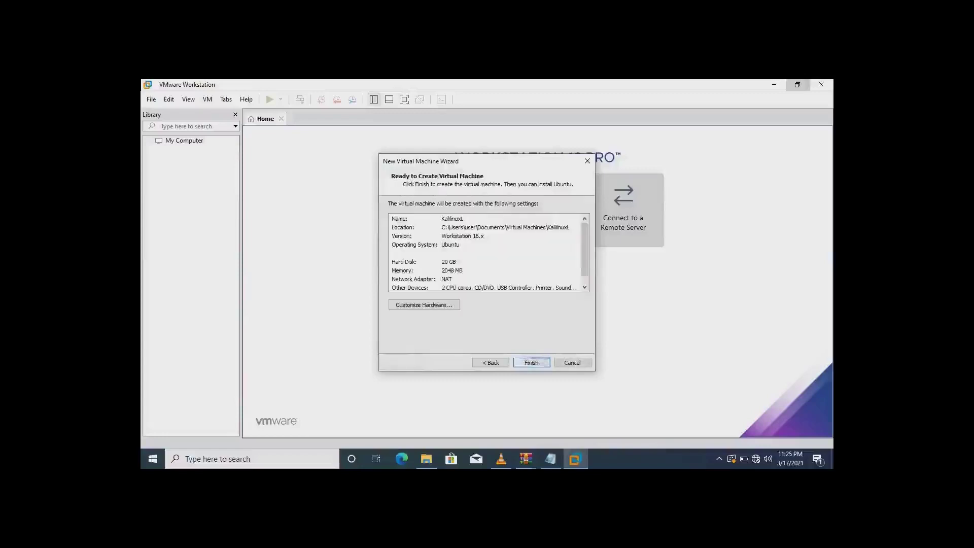
{"action": "left_click", "coordinate": [531, 363]}
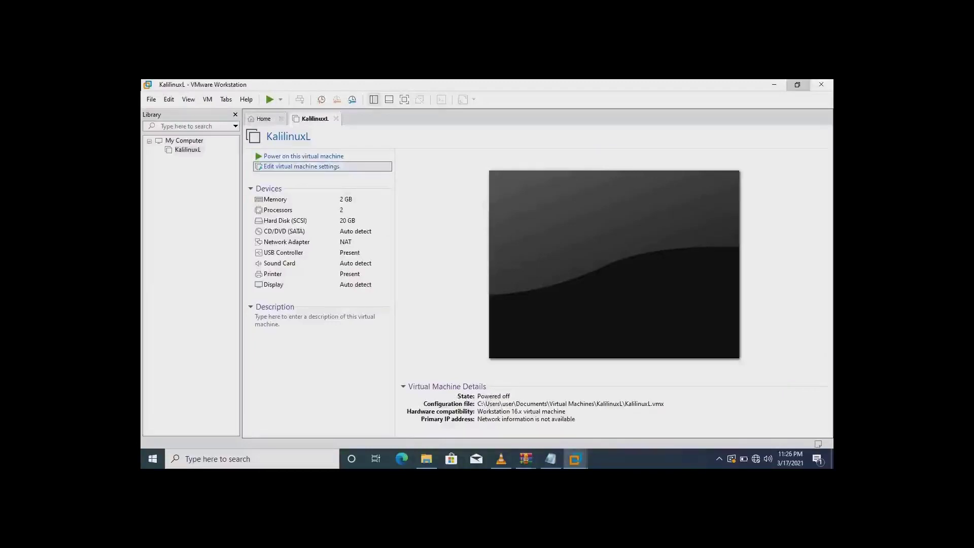
Step: Set the KalilinuxL virtual machine's CD/DVD drive to use the kali-linux-2021.1-installer-amd64 ISO image from the Downloads folder
{"action": "left_click", "coordinate": [301, 166]}
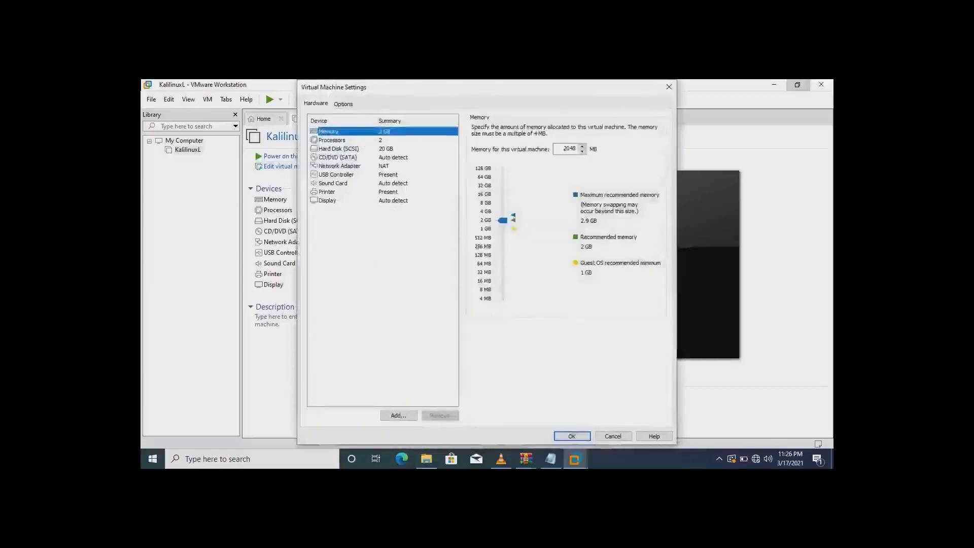
{"action": "left_click", "coordinate": [338, 157]}
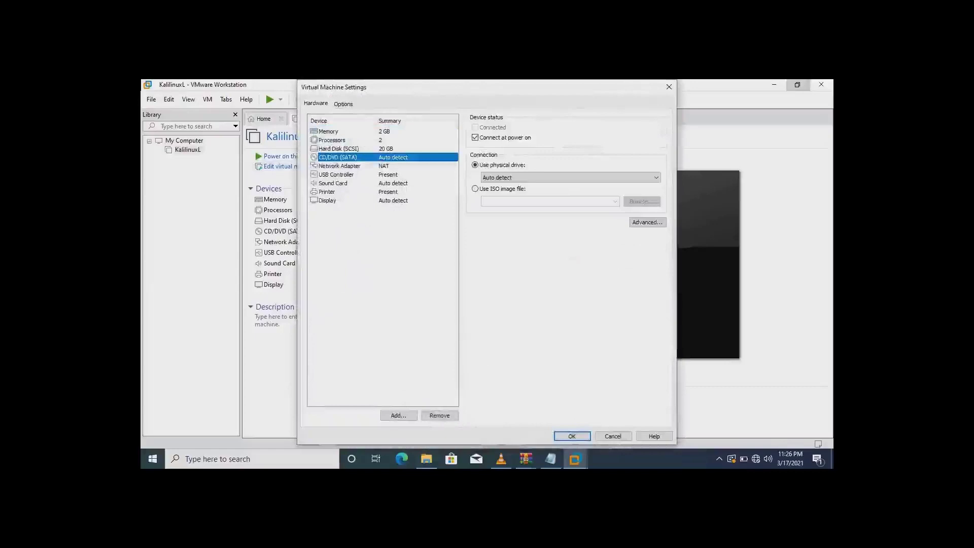
{"action": "left_click", "coordinate": [475, 188]}
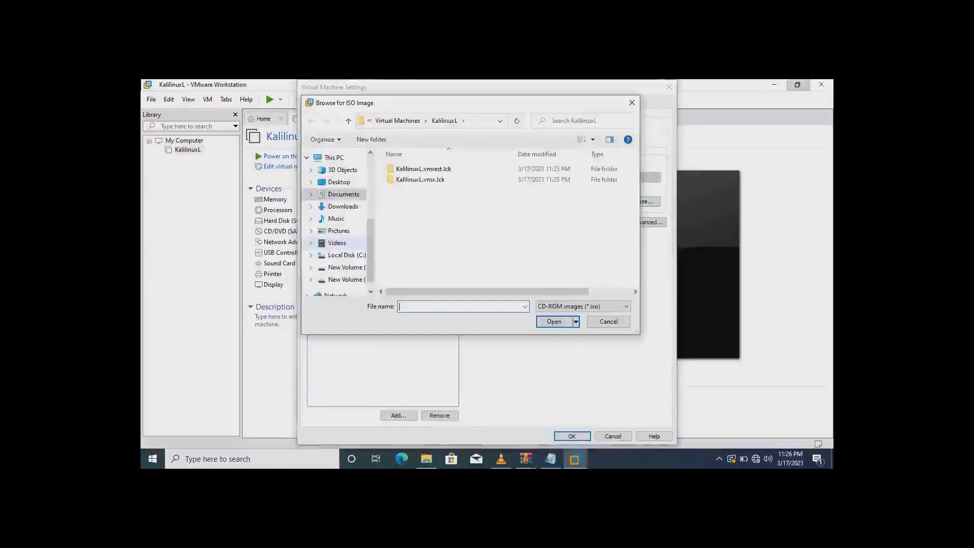
{"action": "left_click", "coordinate": [343, 207]}
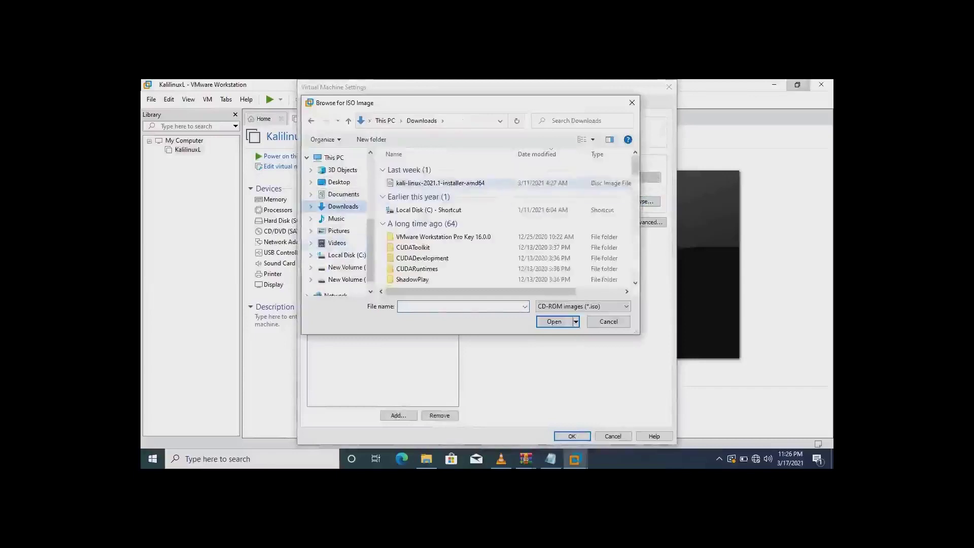
{"action": "left_click", "coordinate": [441, 182]}
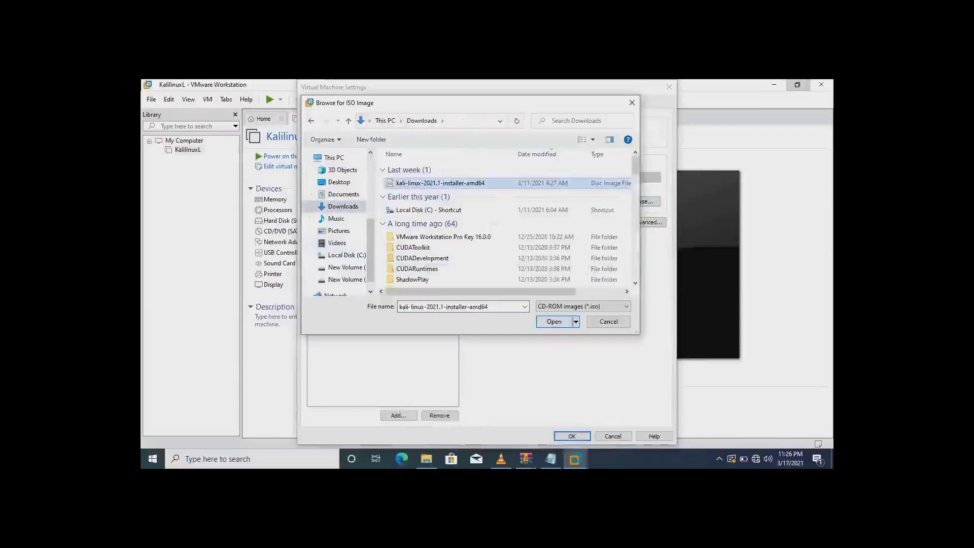
{"action": "key", "text": "Return"}
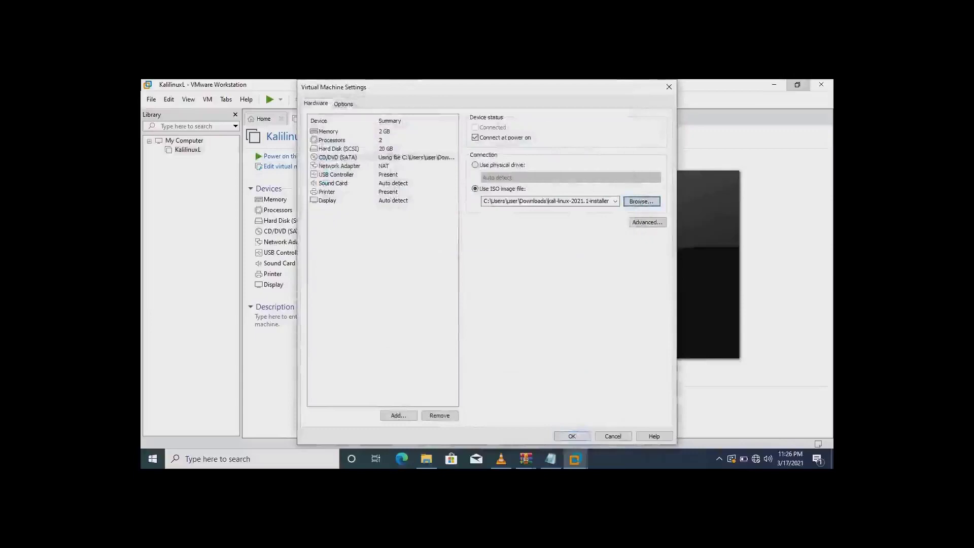
{"action": "left_click", "coordinate": [571, 435]}
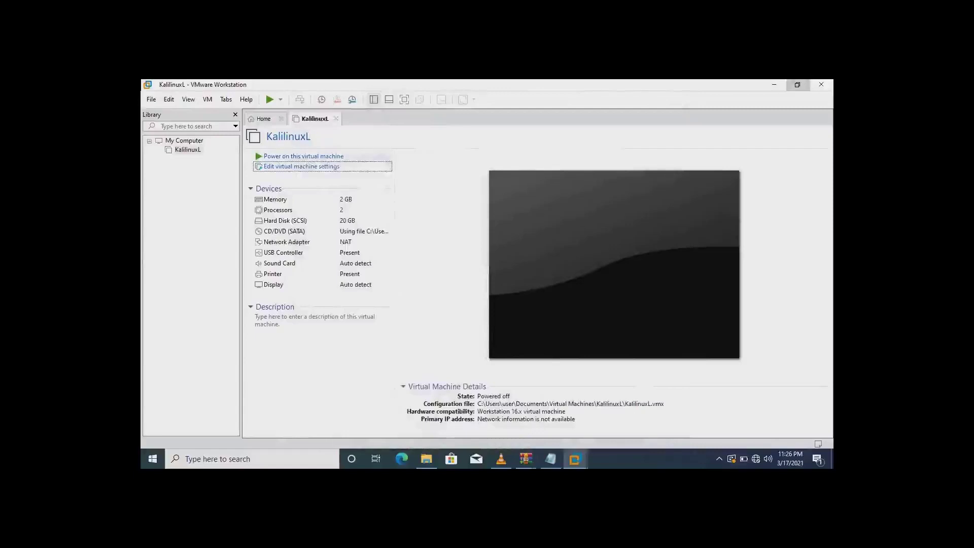
Step: Power on the KalilinuxL virtual machine, show it in full screen and start the Graphical install of Kali Linux
{"action": "left_click", "coordinate": [303, 156]}
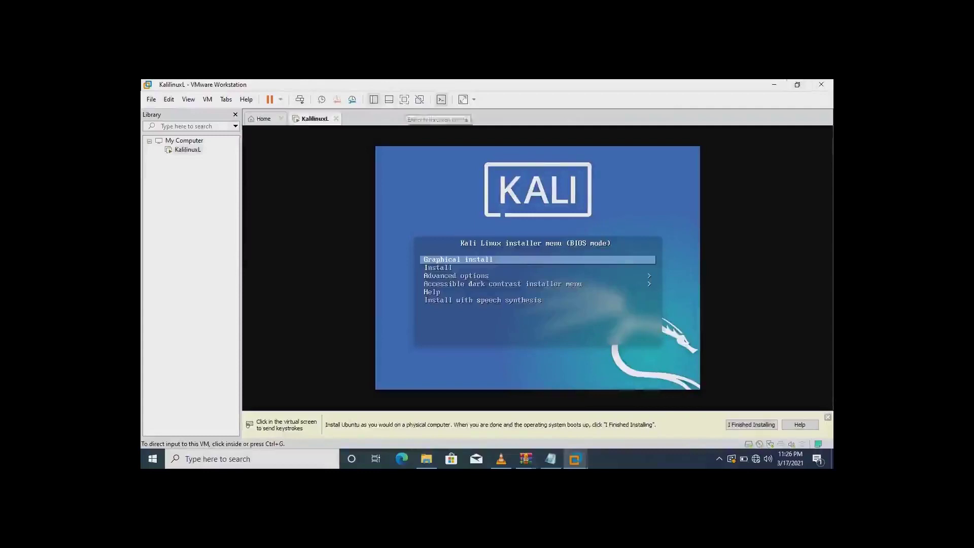
{"action": "left_click", "coordinate": [404, 100]}
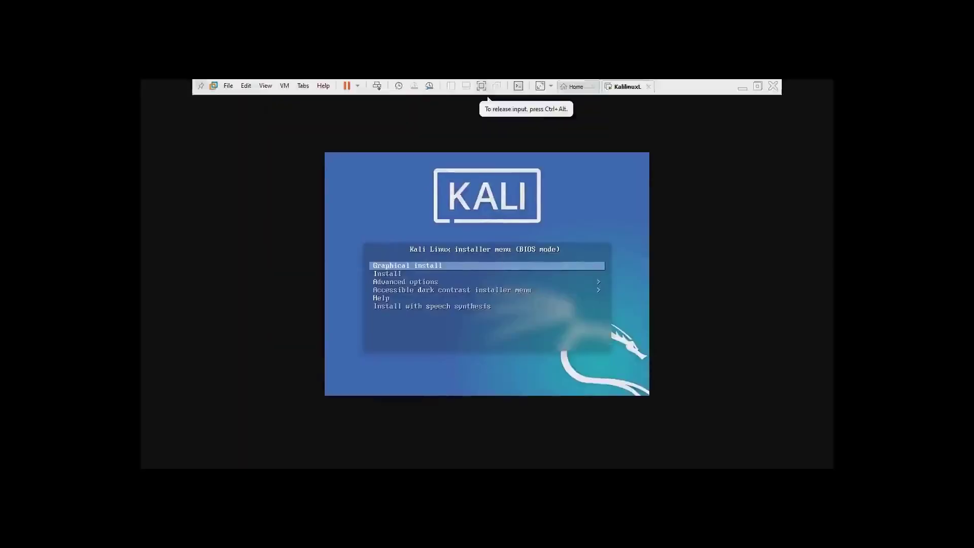
{"action": "key", "text": "Down"}
{"action": "key", "text": "Down"}
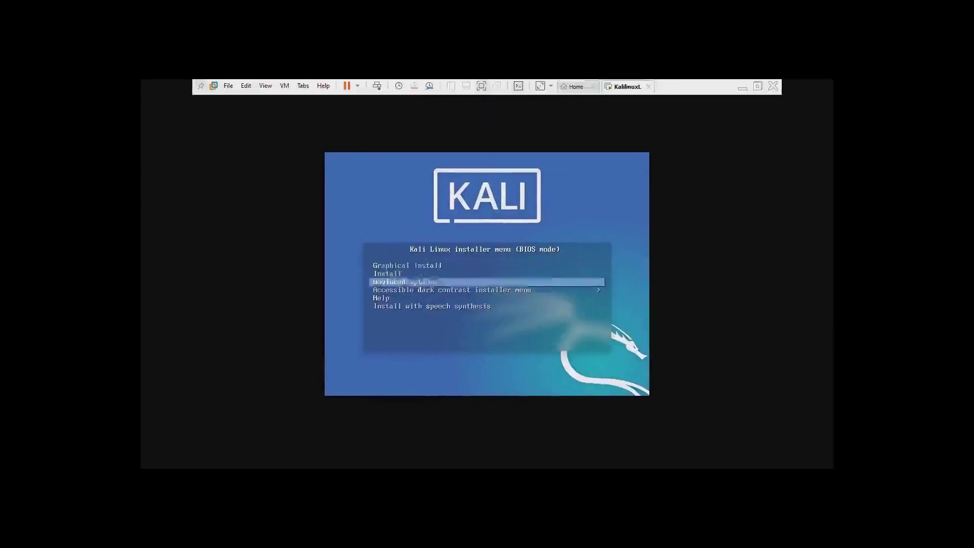
{"action": "key", "text": "Up"}
{"action": "key", "text": "Up"}
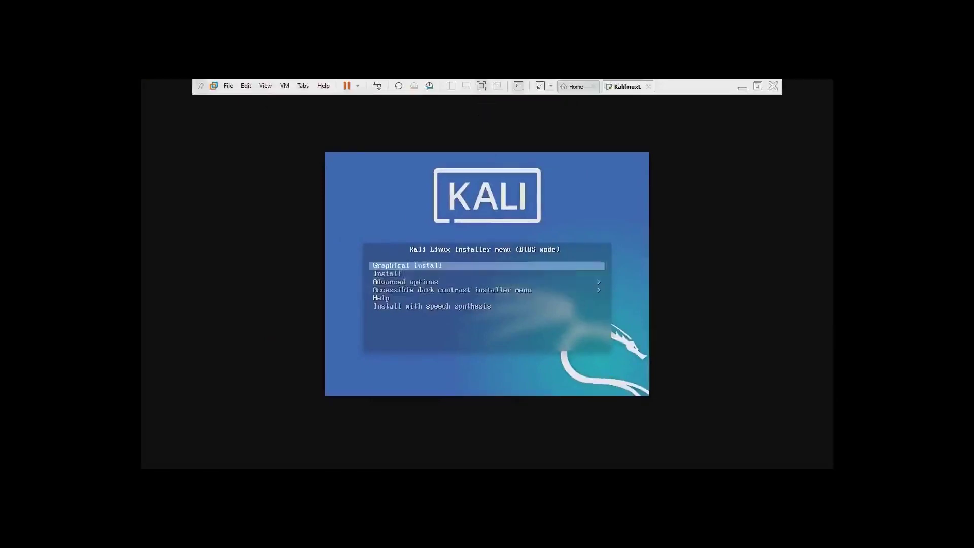
{"action": "key", "text": "Return"}
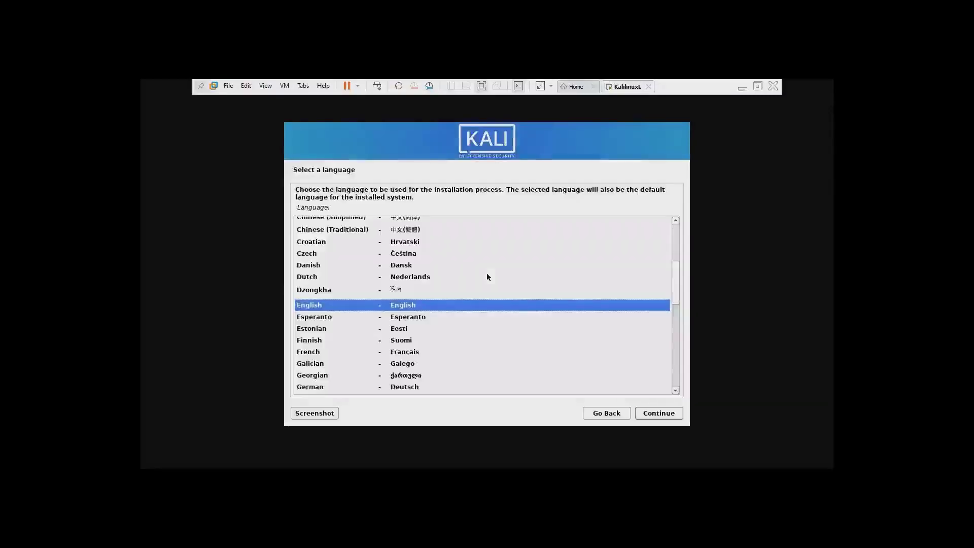
Step: Keep English as the installation language, set the location to India and proceed to the installation media detection
{"action": "left_click", "coordinate": [660, 413]}
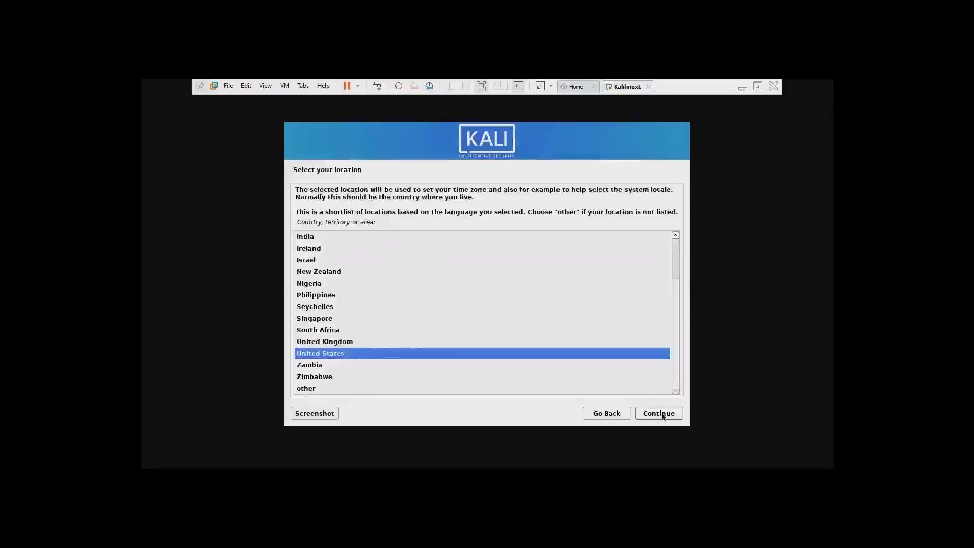
{"action": "left_click", "coordinate": [376, 238]}
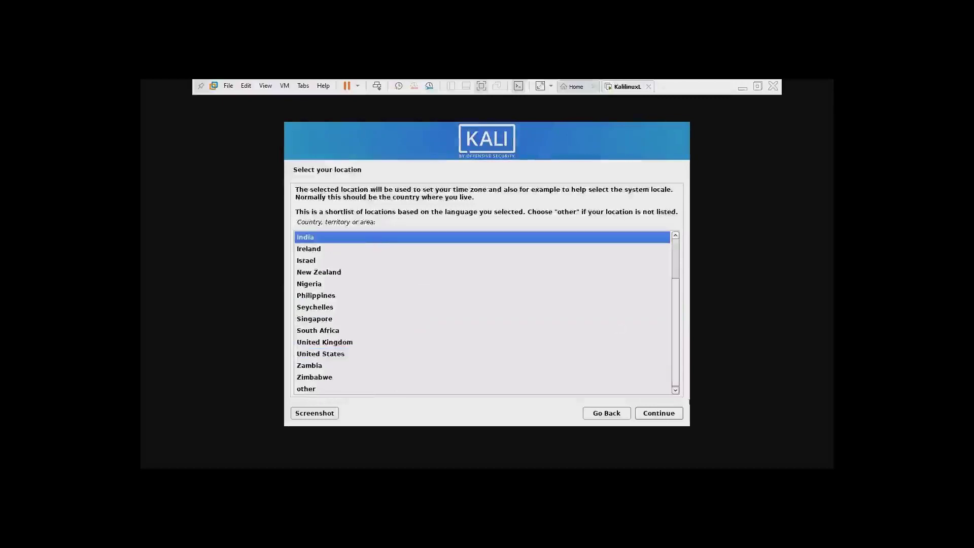
{"action": "left_click", "coordinate": [668, 417]}
{"action": "left_click", "coordinate": [668, 418]}
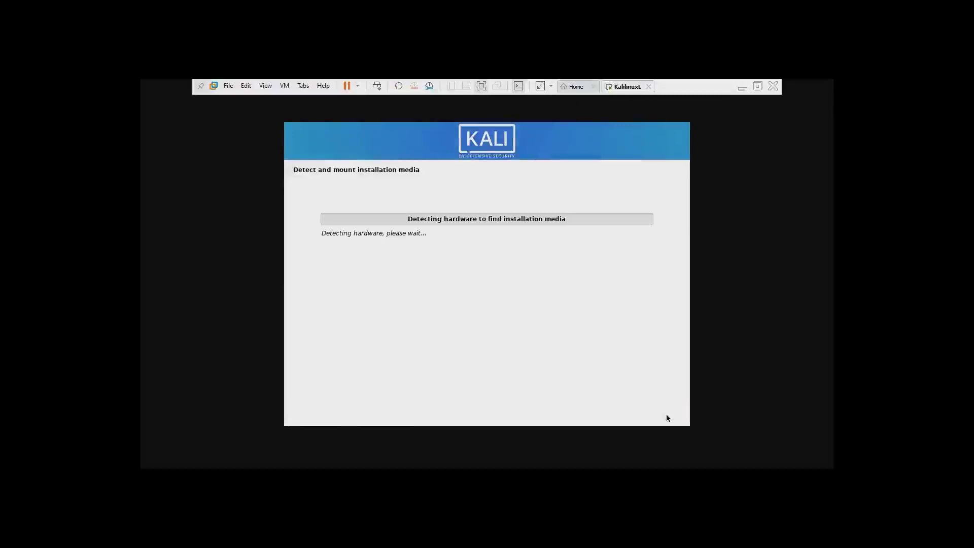